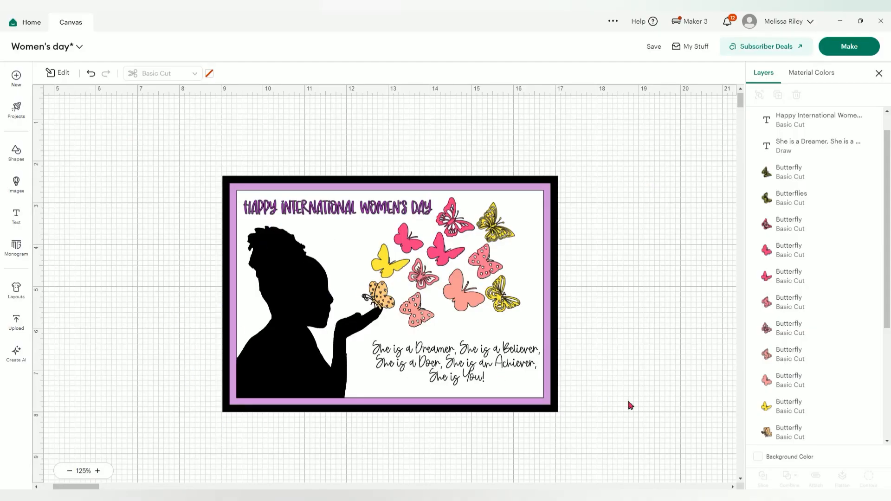
# Step: Flatten all elements of the Women's Day card into one Print Then Cut layer, moved aside on the canvas and hidden
pyautogui.moveTo(603, 432); pyautogui.dragTo(91, 148)
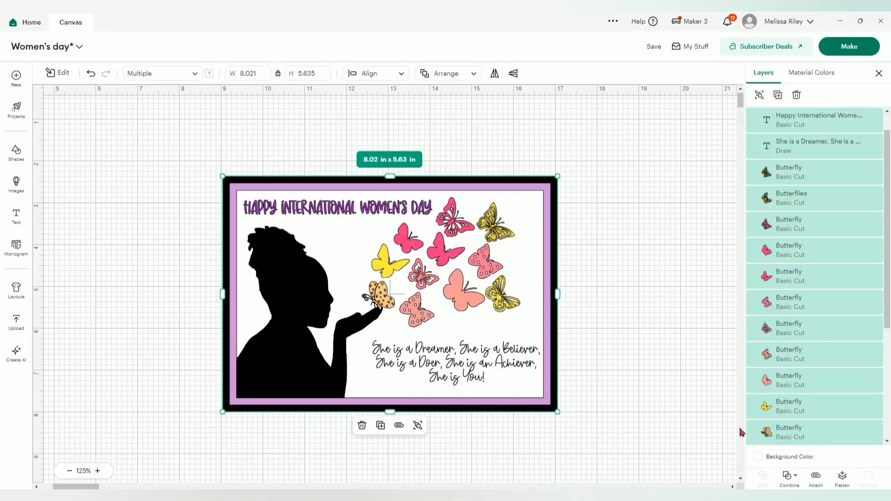
pyautogui.click(842, 477)
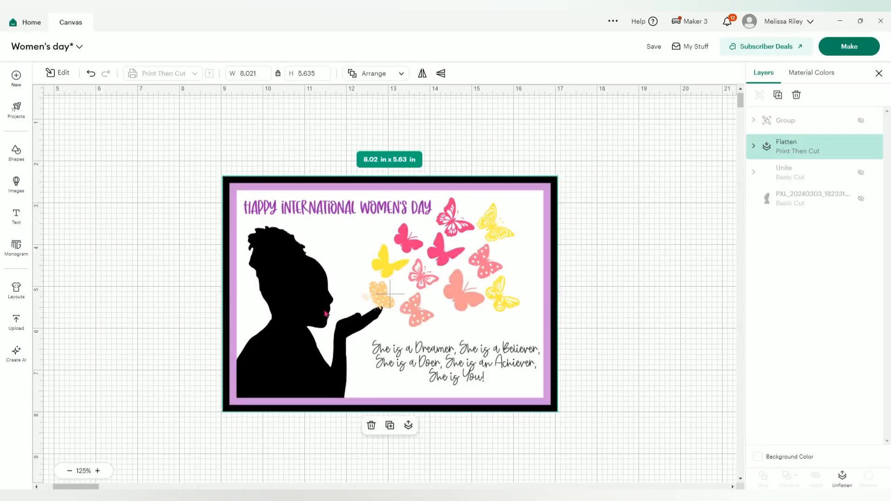
pyautogui.moveTo(557, 294); pyautogui.dragTo(718, 267)
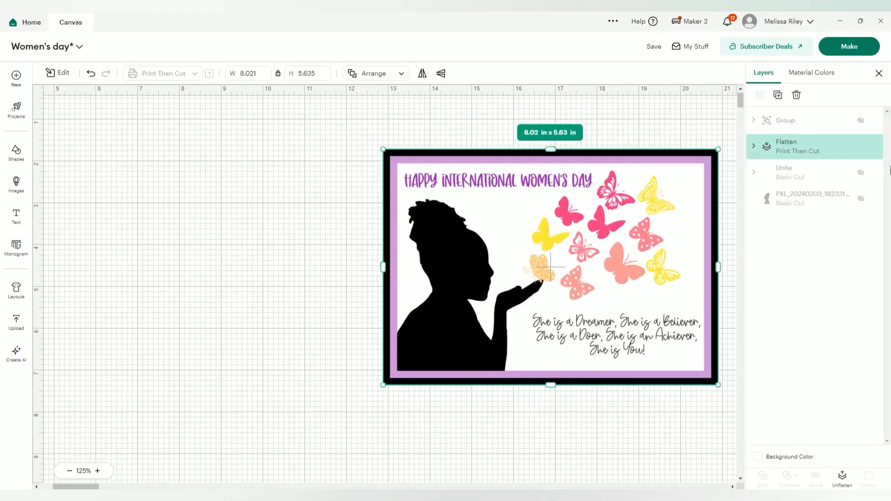
pyautogui.click(862, 147)
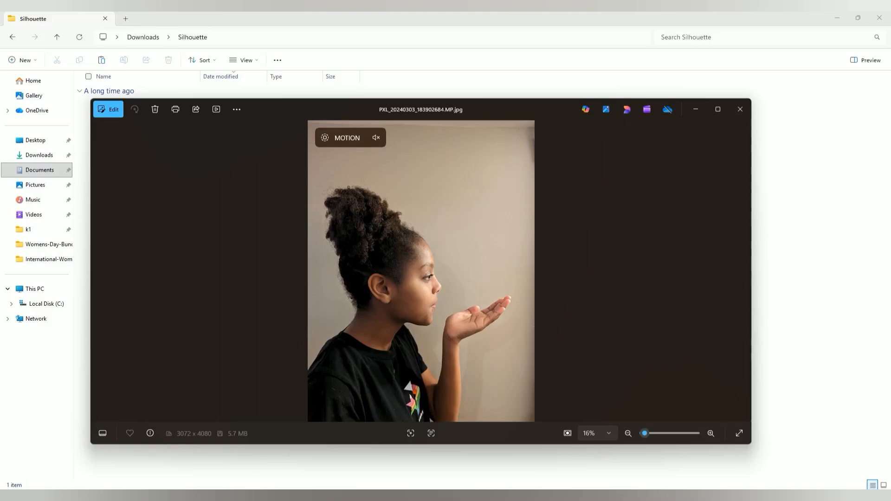
# Step: Upload the girl's profile photo from the Silhouette folder in Downloads and remove its background automatically
pyautogui.click(589, 445)
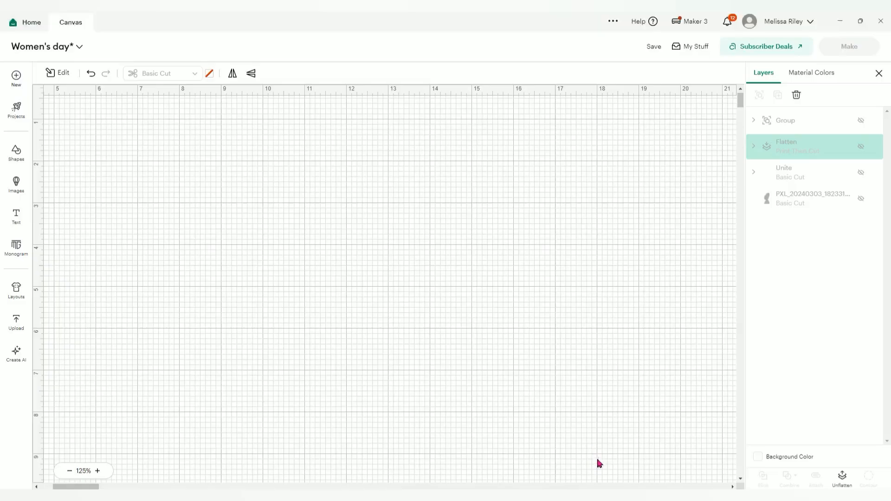
pyautogui.click(27, 318)
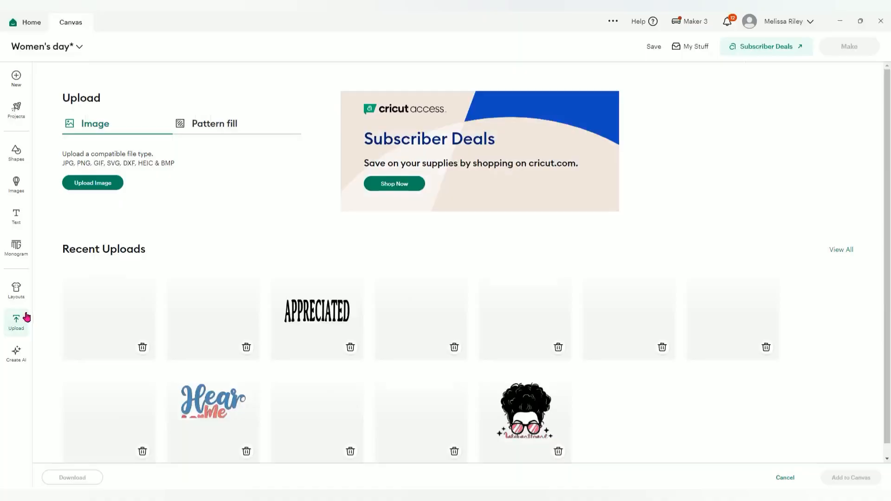
pyautogui.click(92, 181)
pyautogui.click(466, 295)
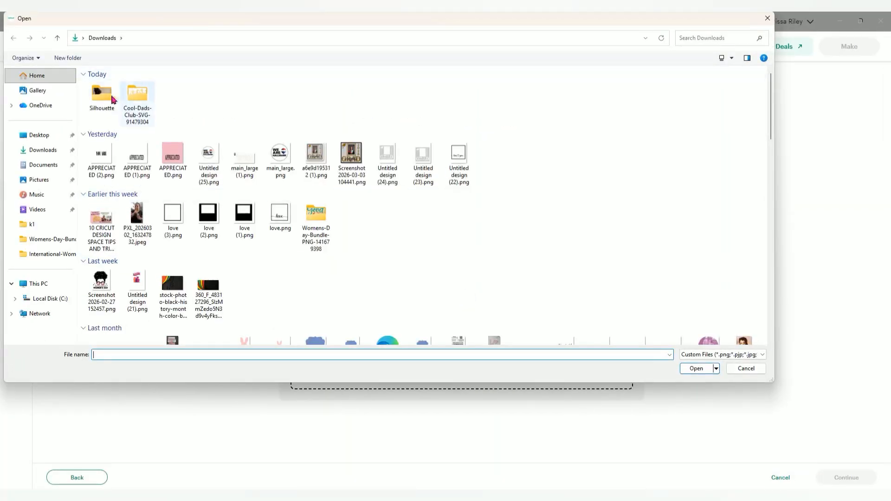
pyautogui.doubleClick(102, 97)
pyautogui.doubleClick(104, 96)
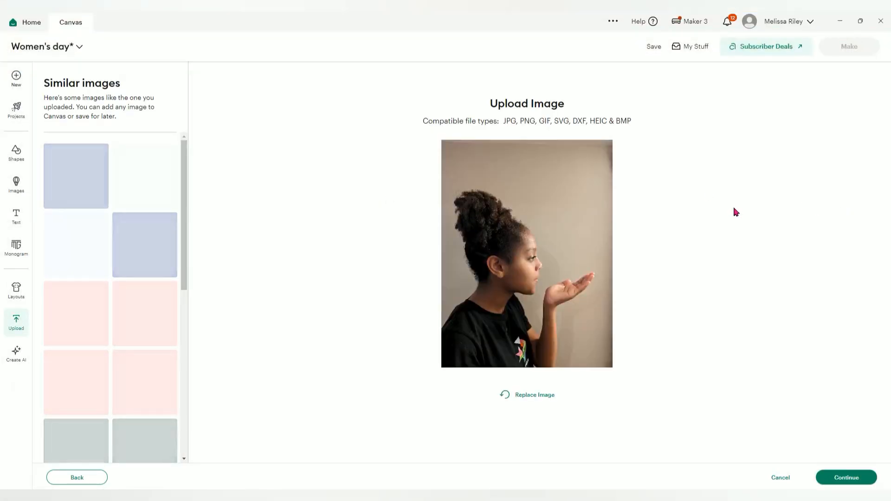
pyautogui.click(847, 477)
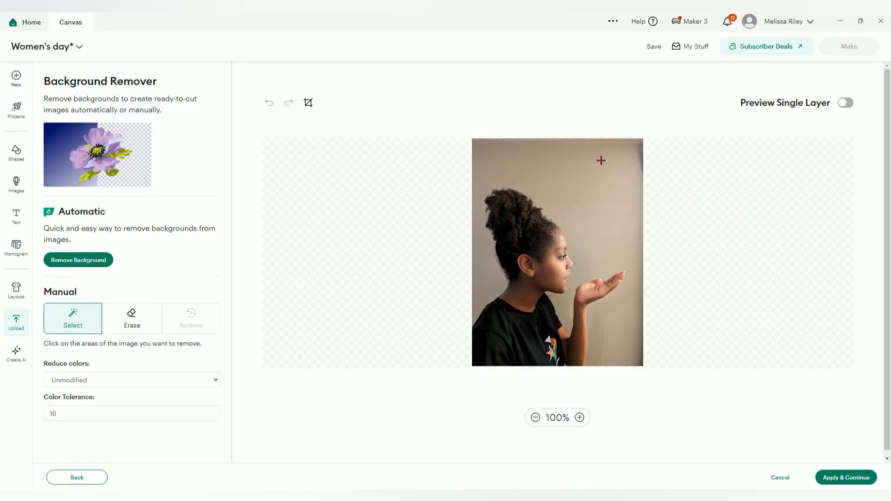
pyautogui.click(82, 266)
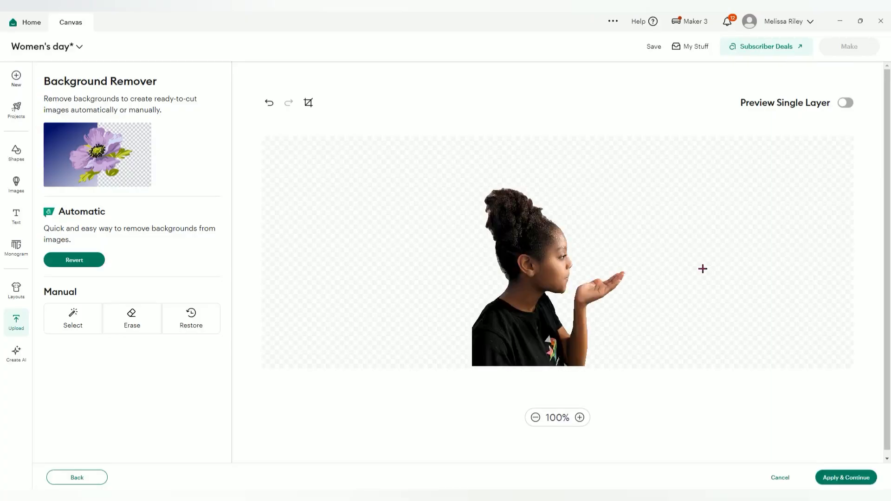
# Step: Erase the leftover background along the back of the head and neck with an eraser size of 19
pyautogui.click(580, 418)
pyautogui.click(580, 418)
pyautogui.click(580, 417)
pyautogui.click(580, 418)
pyautogui.click(580, 418)
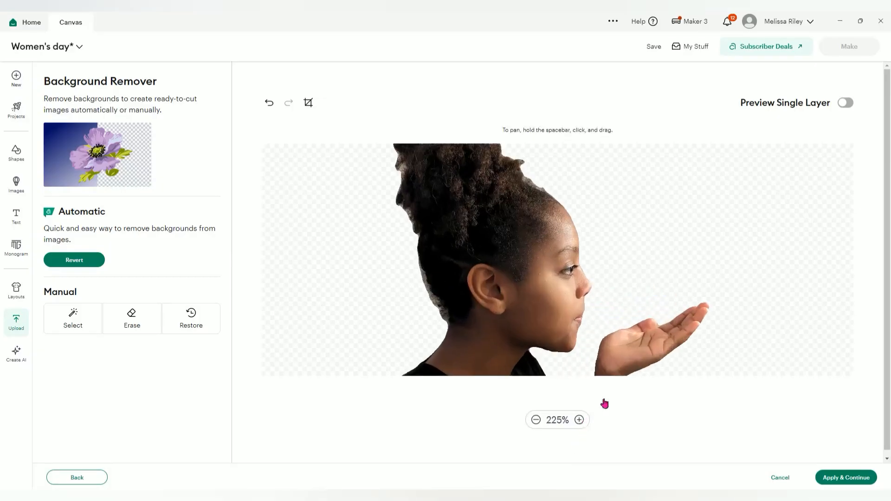
pyautogui.scroll(5, 699, 258)
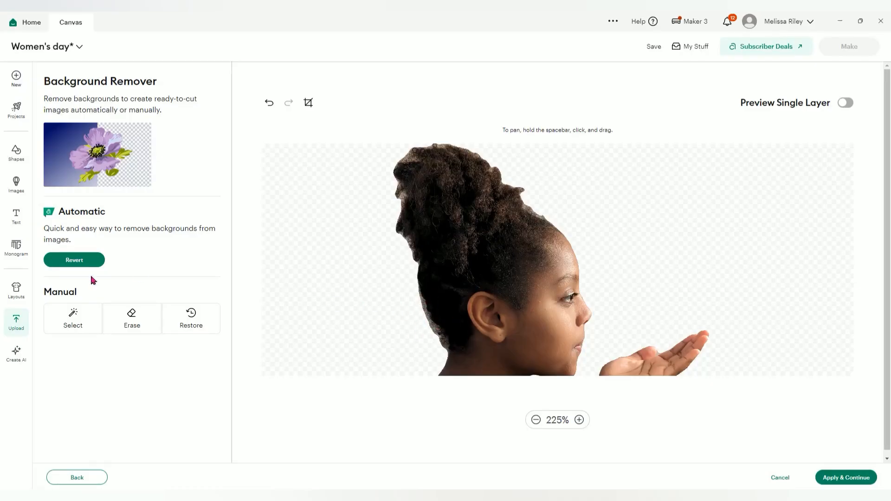
pyautogui.click(130, 321)
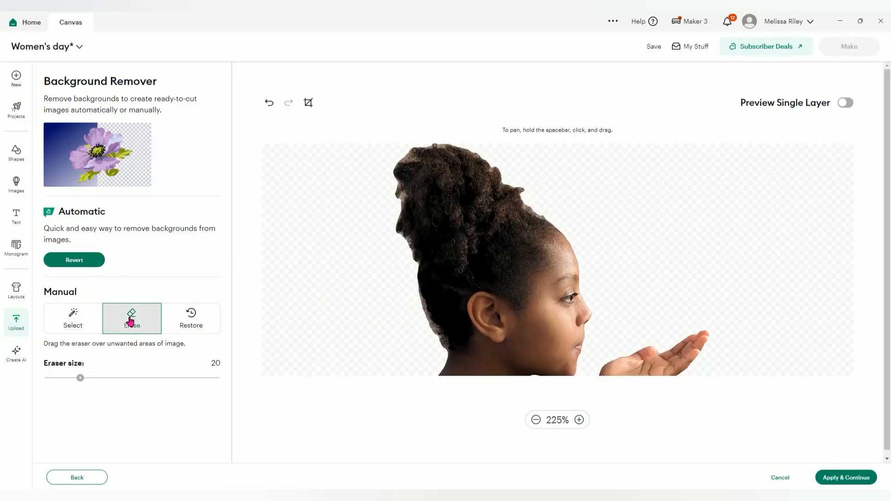
pyautogui.moveTo(83, 377)
pyautogui.mouseDown()
pyautogui.moveTo(59, 377)
pyautogui.moveTo(79, 378)
pyautogui.mouseUp()
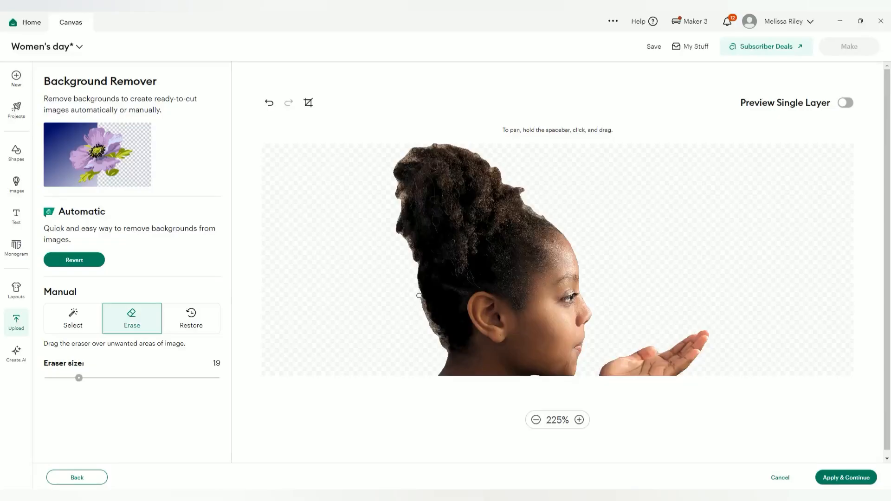
pyautogui.moveTo(419, 295); pyautogui.dragTo(445, 352)
# Step: Erase the leftover background around the upper back edge of the hair bun
pyautogui.click(579, 420)
pyautogui.click(580, 420)
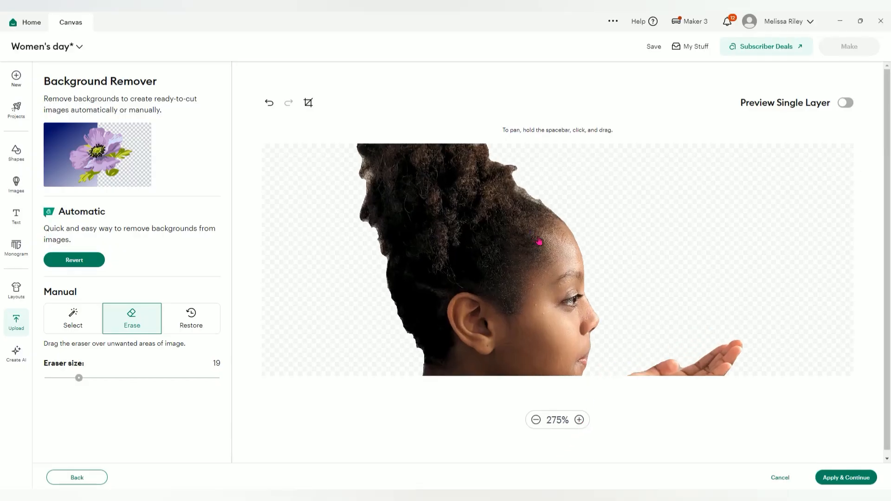
pyautogui.scroll(1, 535, 236)
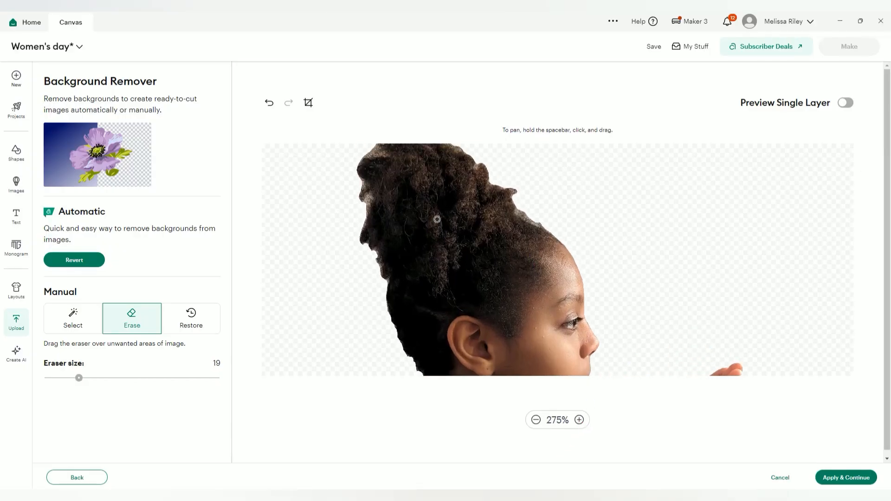
pyautogui.scroll(2, 418, 195)
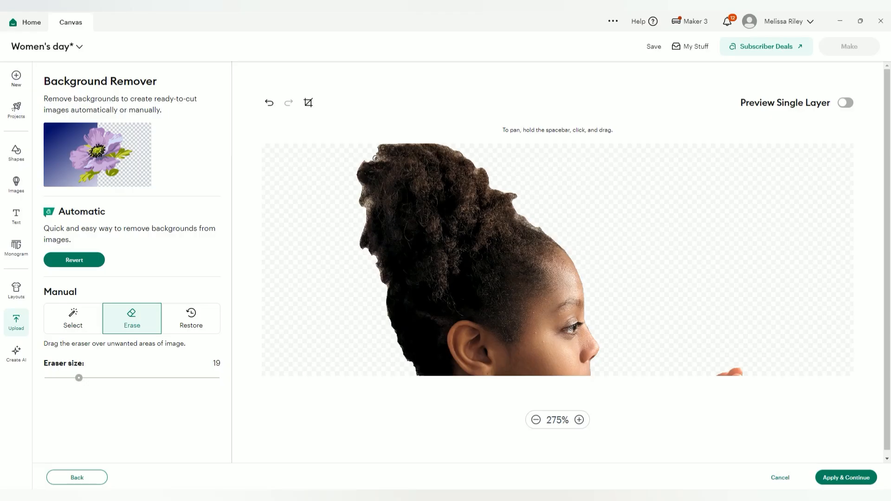
pyautogui.moveTo(375, 158); pyautogui.dragTo(371, 153)
pyautogui.moveTo(376, 148); pyautogui.dragTo(364, 160)
pyautogui.moveTo(362, 187); pyautogui.dragTo(365, 190)
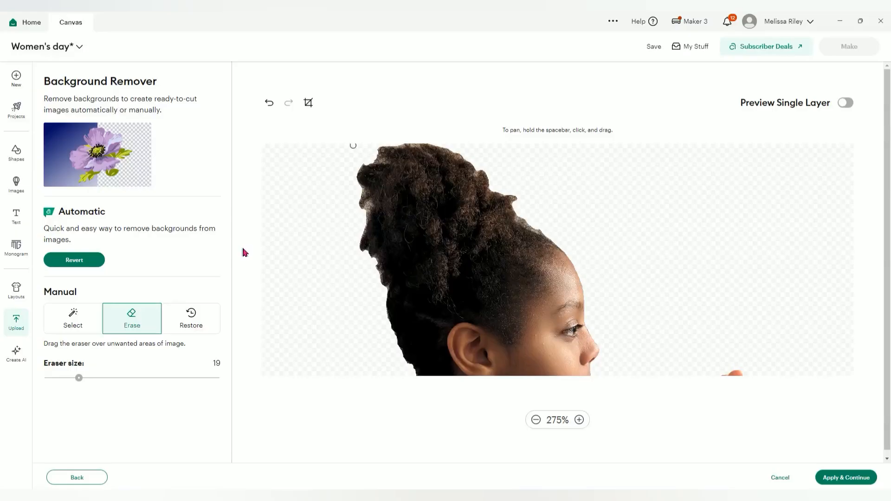
# Step: Preview the cleaned-up cutout as a single-layer silhouette and turn the preview off again
pyautogui.click(536, 420)
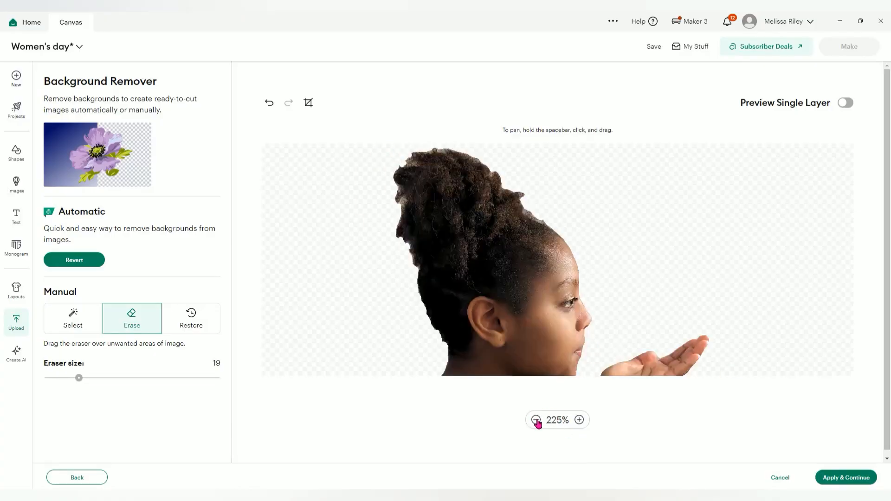
pyautogui.click(536, 420)
pyautogui.click(536, 420)
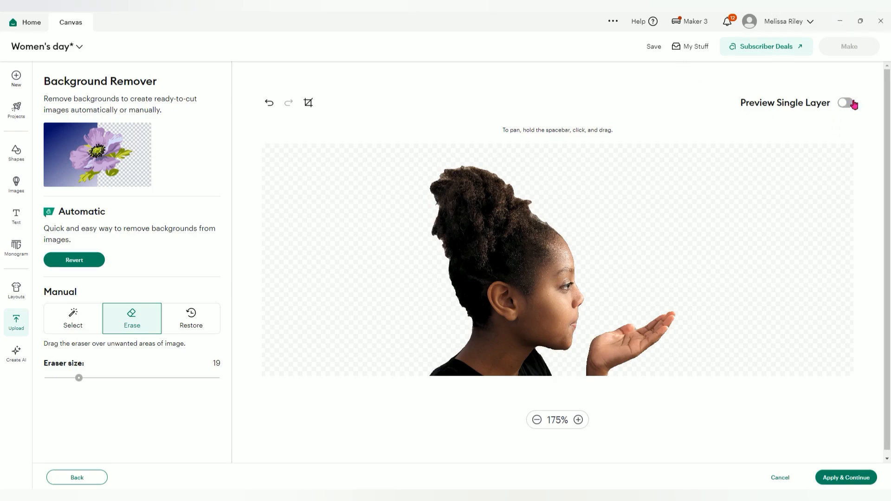
pyautogui.click(846, 103)
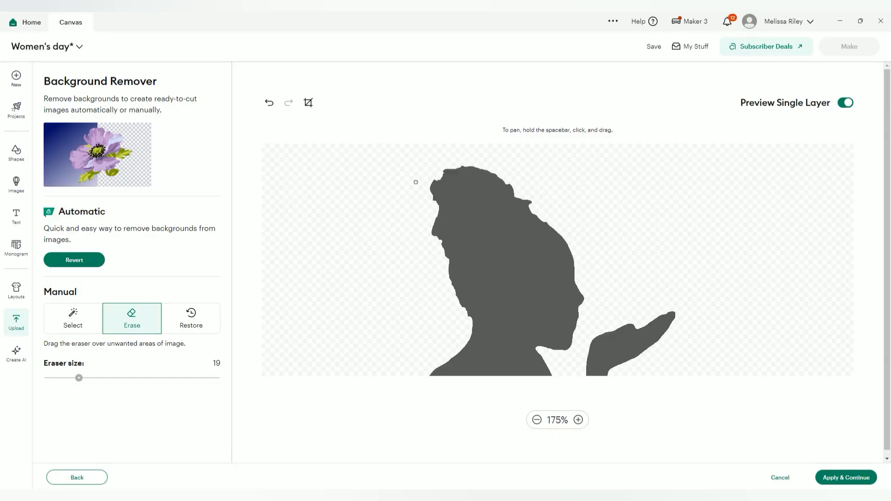
pyautogui.click(844, 103)
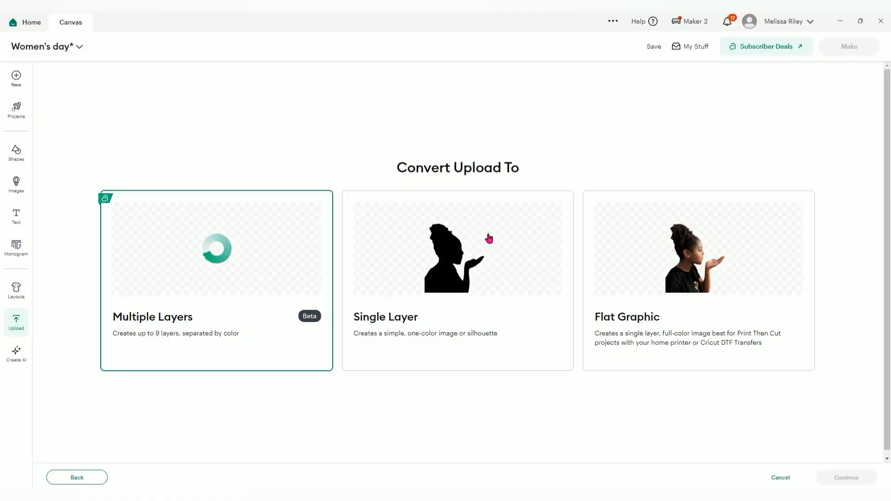
# Step: Convert the cutout to a Single Layer image and upload it to the canvas
pyautogui.click(467, 254)
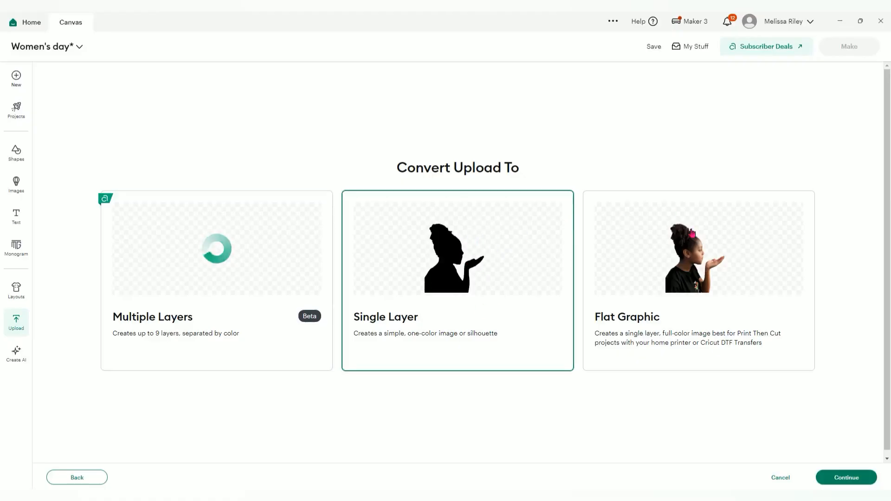
pyautogui.click(831, 478)
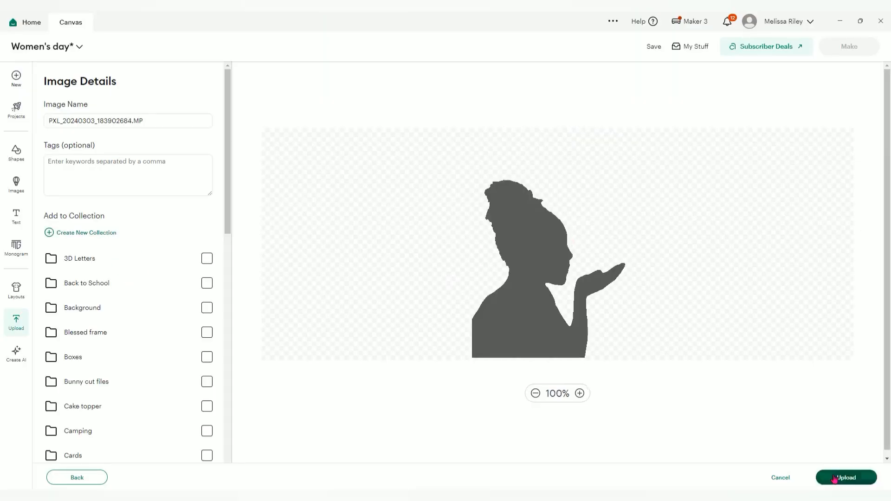
pyautogui.click(834, 478)
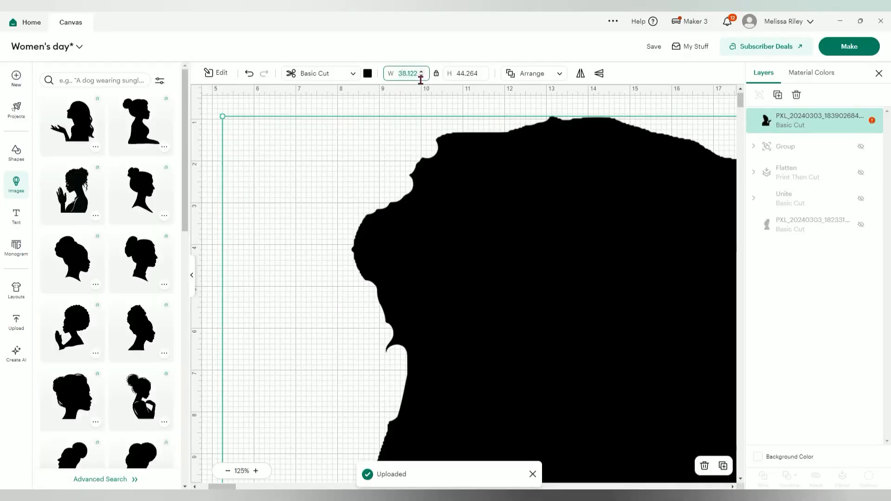
# Step: Resize the silhouette to 5 in wide and further down to about 3.57 x 4.14 in, repositioning it on the empty canvas
pyautogui.write('5')
pyautogui.press('Tab')
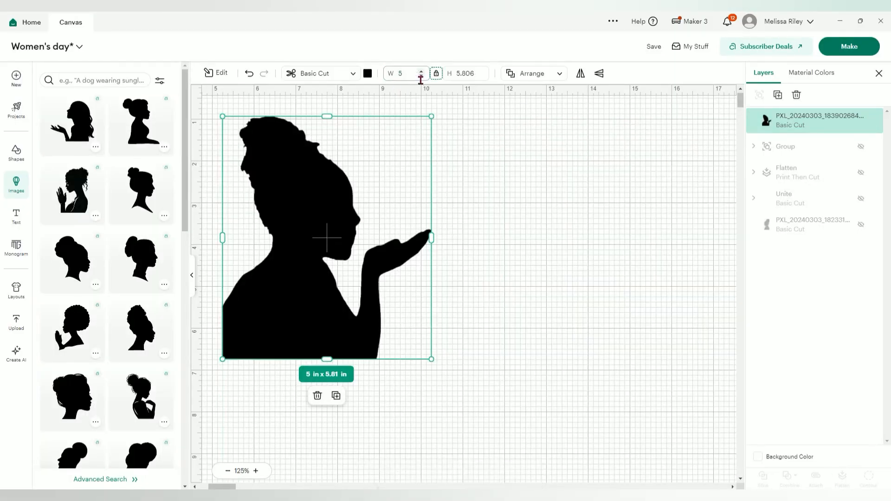
pyautogui.moveTo(439, 357); pyautogui.dragTo(366, 278)
pyautogui.moveTo(259, 174); pyautogui.dragTo(401, 248)
pyautogui.click(192, 275)
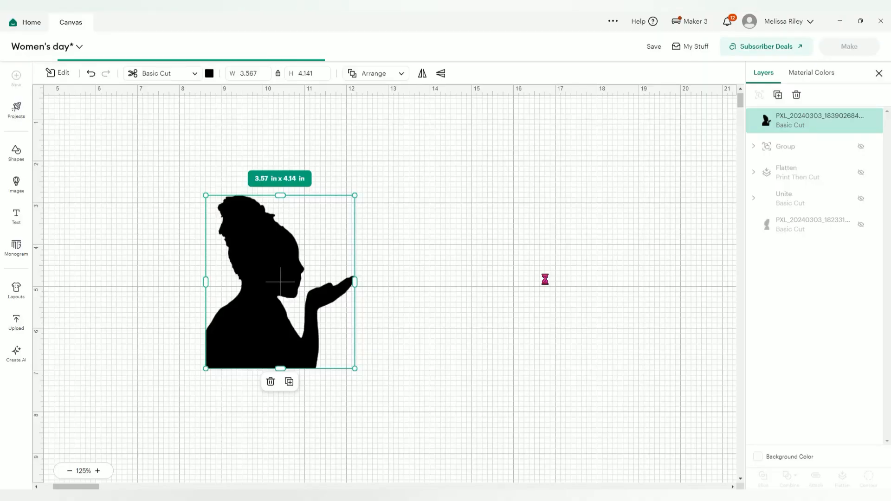
# Step: Show the hidden flattened Women's Day card and move it closer to the new silhouette
pyautogui.click(863, 147)
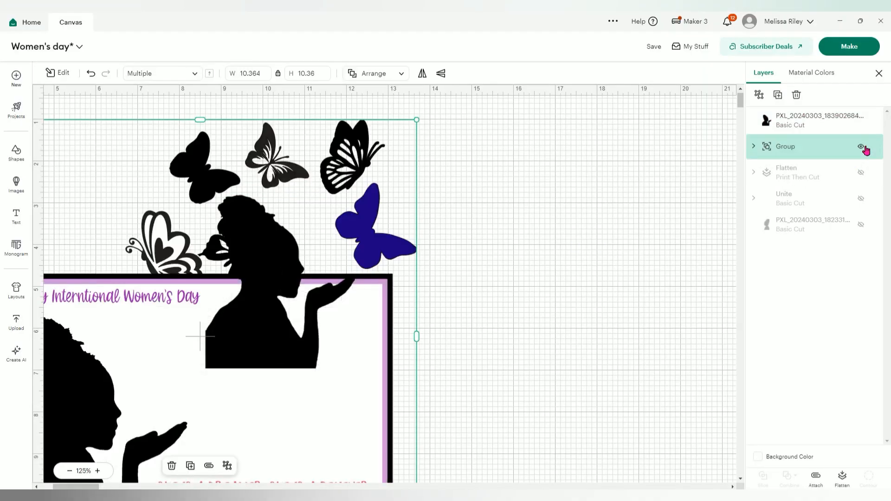
pyautogui.click(863, 146)
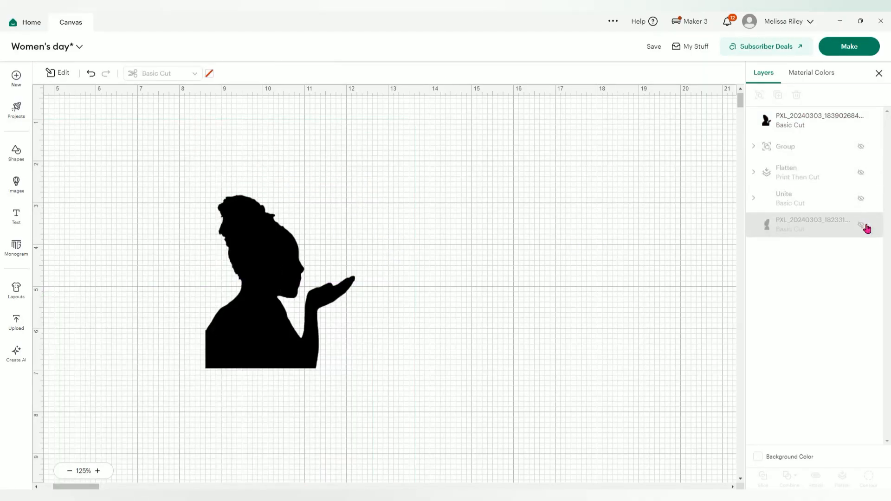
pyautogui.click(862, 173)
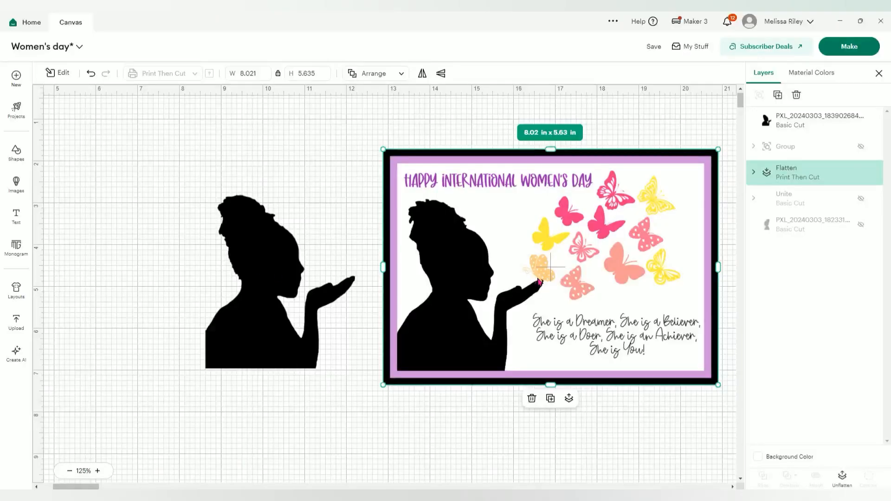
pyautogui.moveTo(538, 281); pyautogui.dragTo(510, 278)
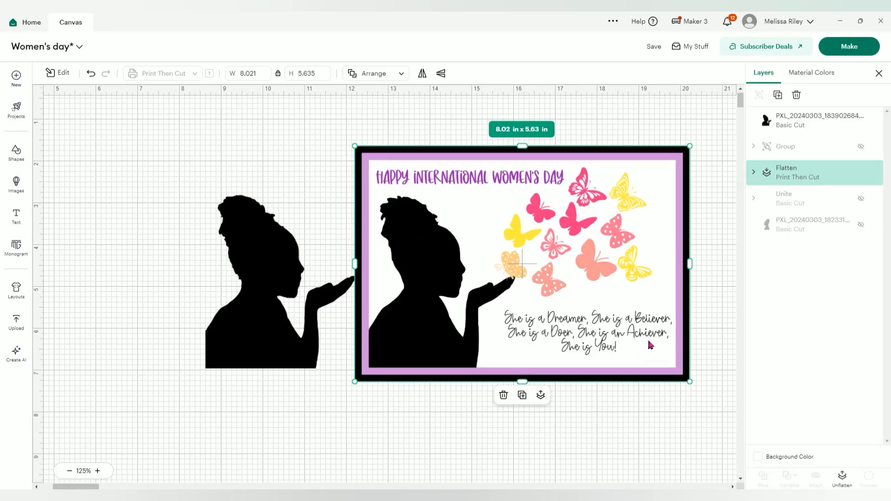
# Step: Unflatten the card into separate layers and inspect the fonts of the "She is a Dreamer" quote and the title
pyautogui.click(843, 478)
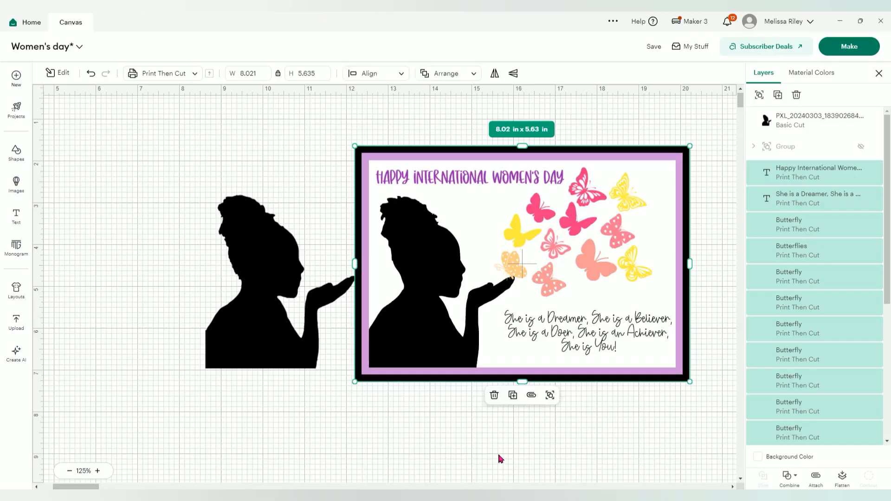
pyautogui.click(610, 436)
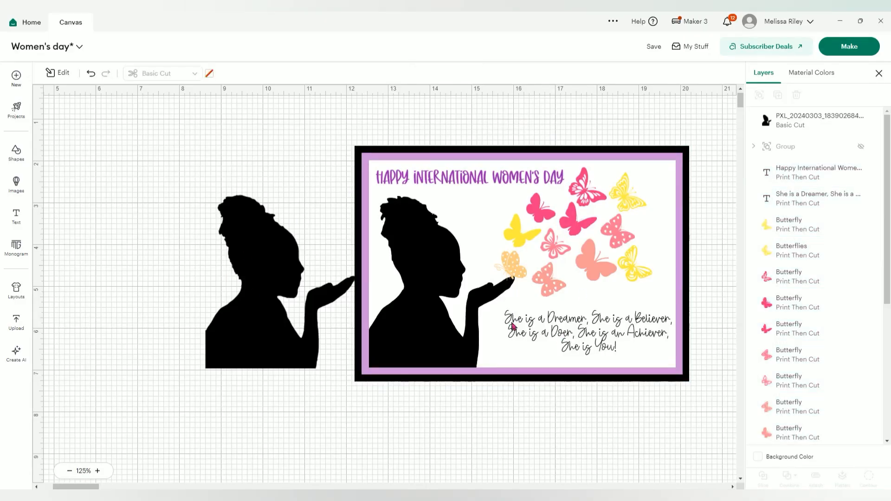
pyautogui.click(605, 332)
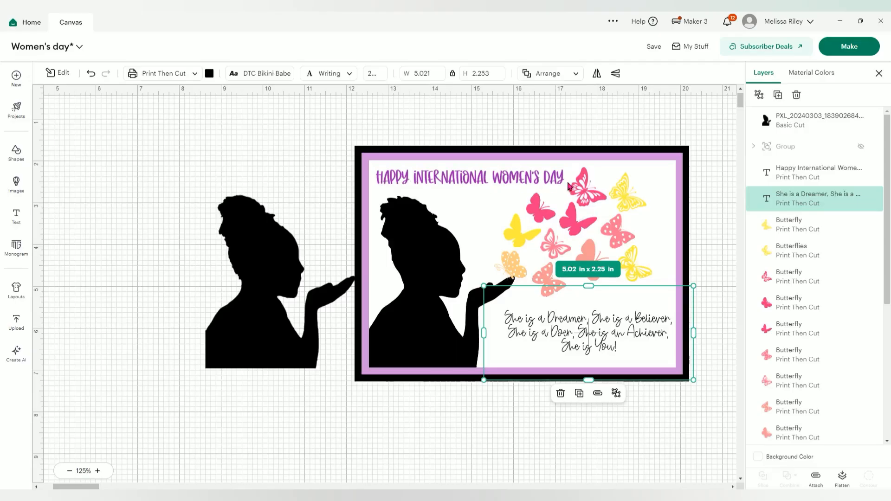
pyautogui.click(513, 181)
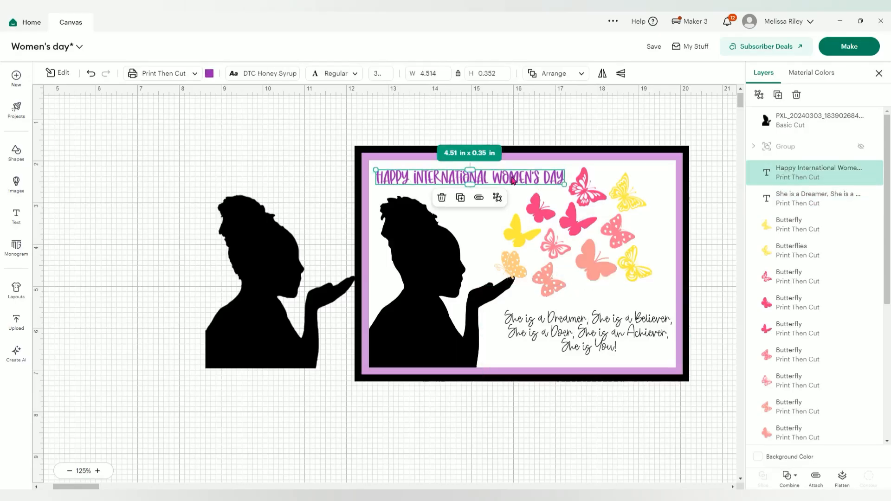
# Step: Search the image library for "butterfly", look over the butterfly designs, and return to the full canvas
pyautogui.click(580, 339)
pyautogui.click(427, 175)
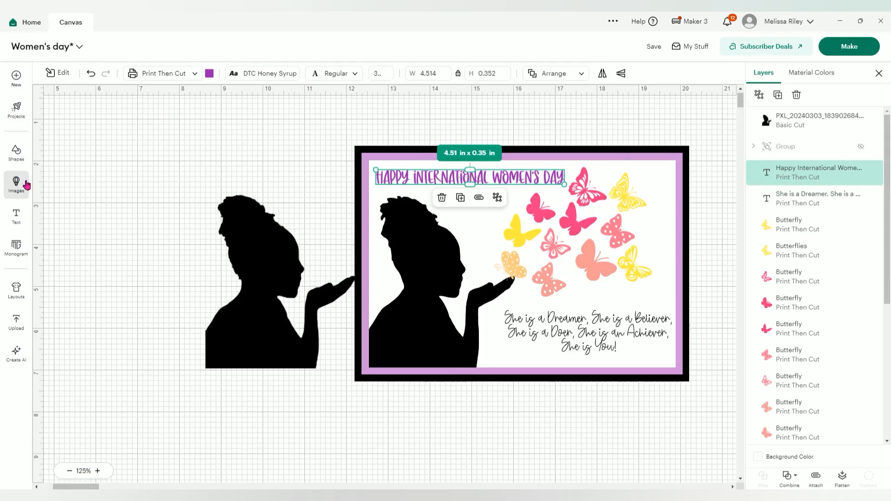
pyautogui.click(26, 185)
pyautogui.click(107, 88)
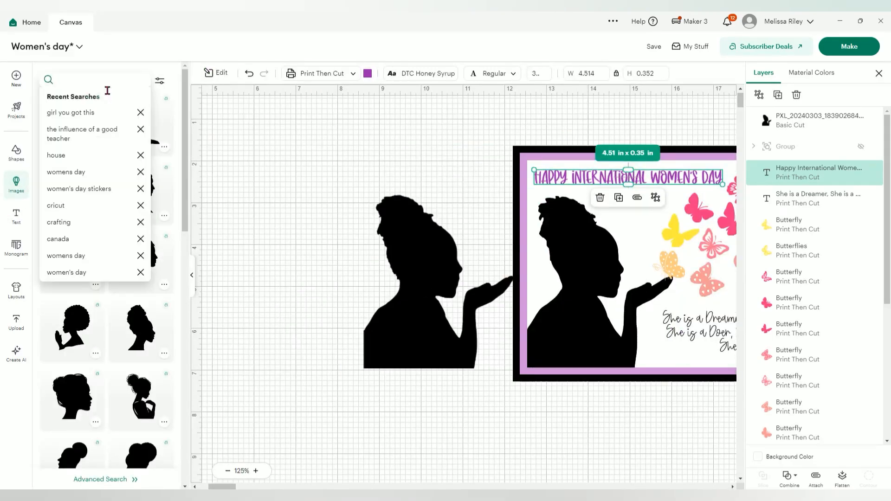
pyautogui.write('butter')
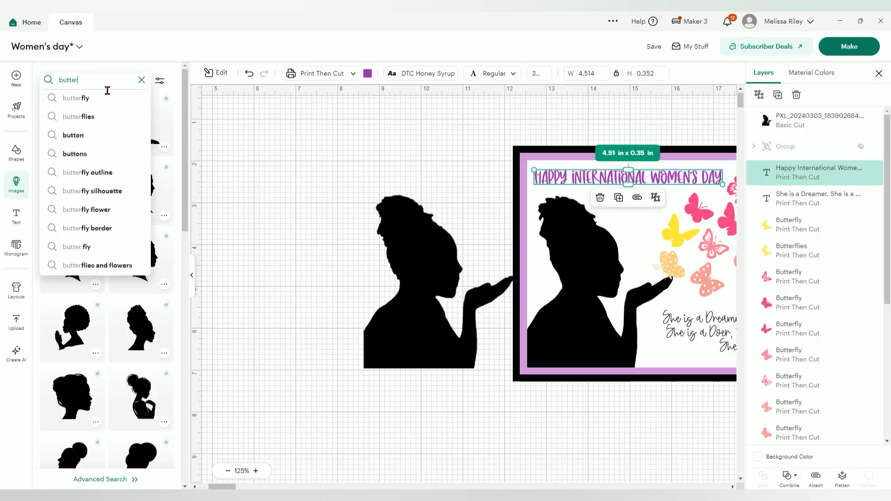
pyautogui.write('fly')
pyautogui.press('Return')
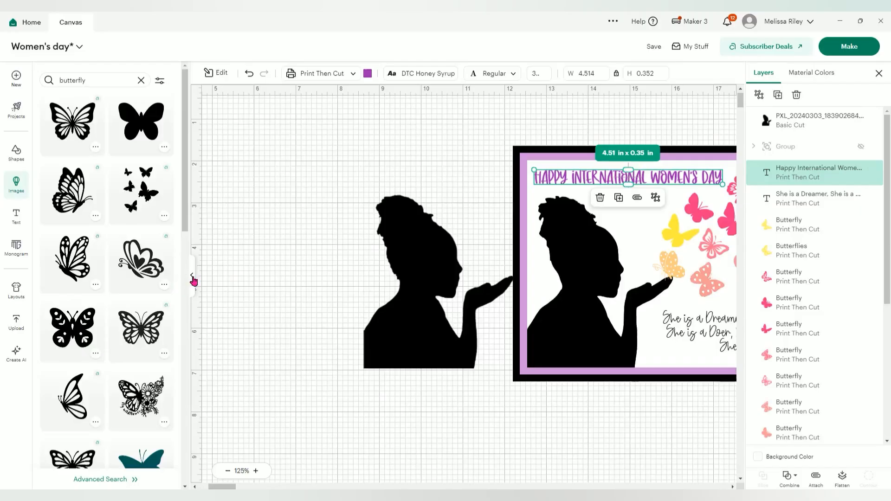
pyautogui.click(194, 281)
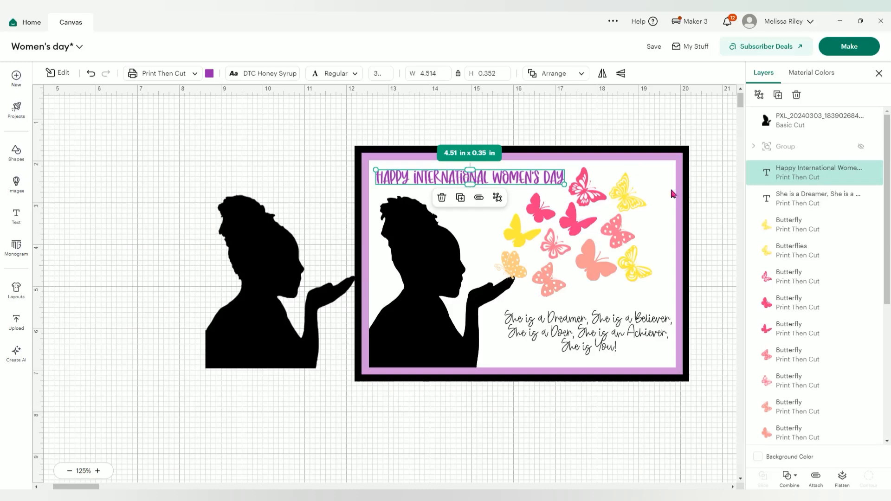
# Step: Move the new silhouette clear of the Women's Day card and flatten all of the card's layers together
pyautogui.click(280, 282)
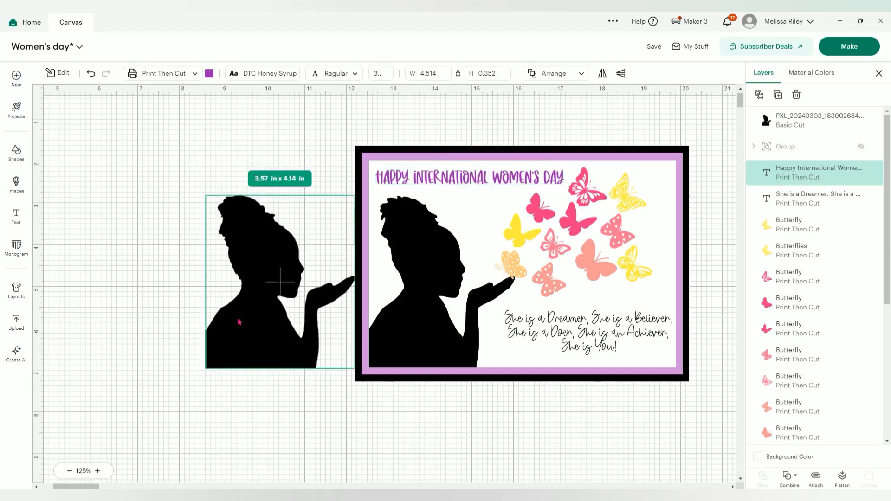
pyautogui.moveTo(279, 282); pyautogui.dragTo(223, 260)
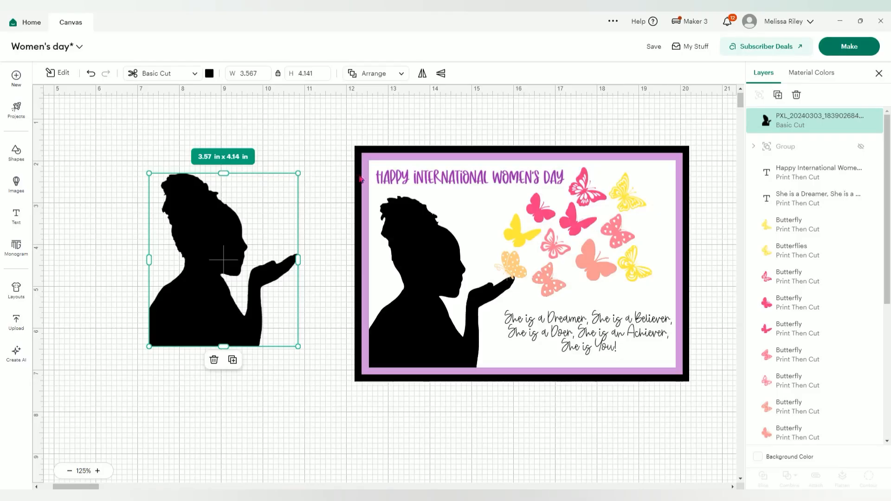
pyautogui.click(348, 132)
pyautogui.moveTo(712, 395); pyautogui.dragTo(706, 390)
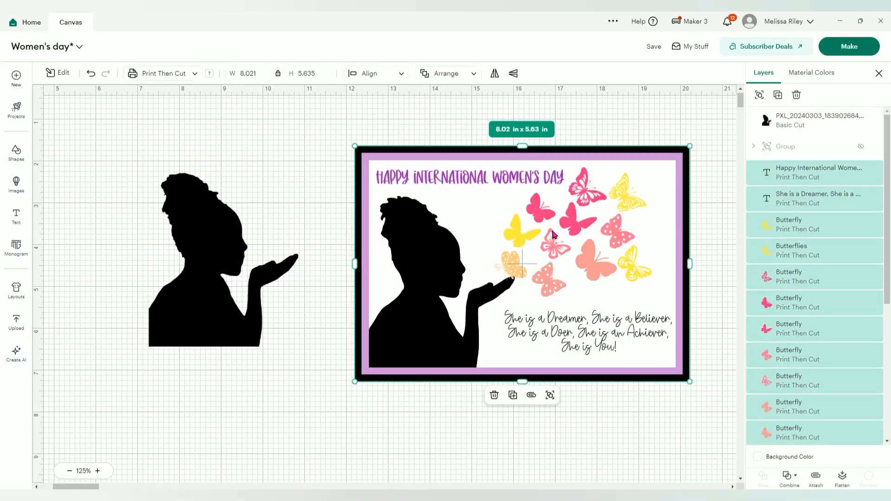
pyautogui.rightClick(552, 235)
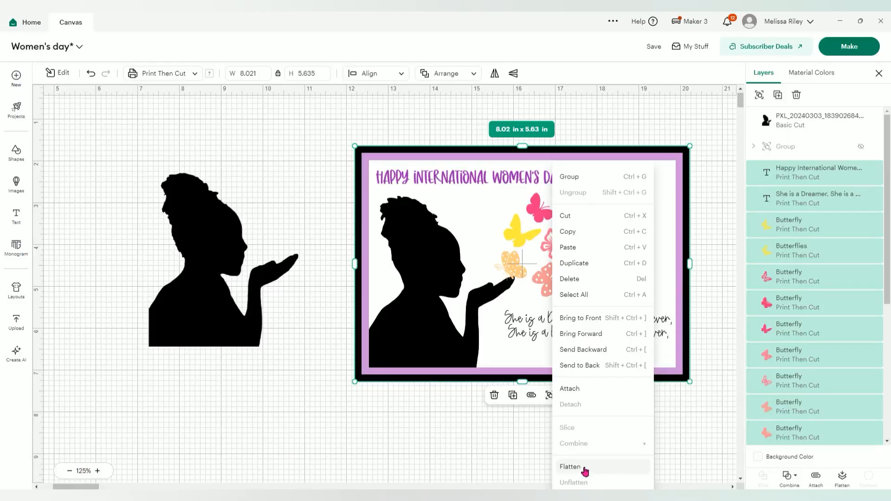
pyautogui.click(584, 473)
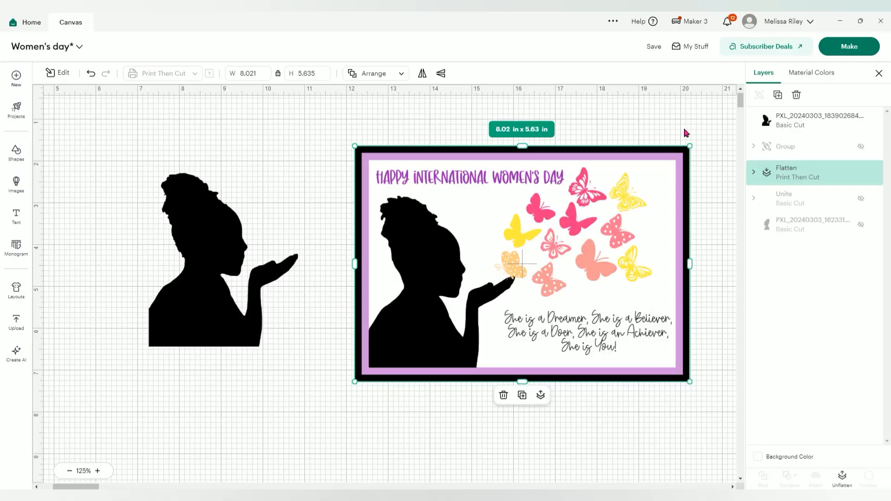
# Step: Delete the standalone silhouette from the canvas and shift the flattened card into the freed space
pyautogui.click(798, 121)
pyautogui.click(796, 95)
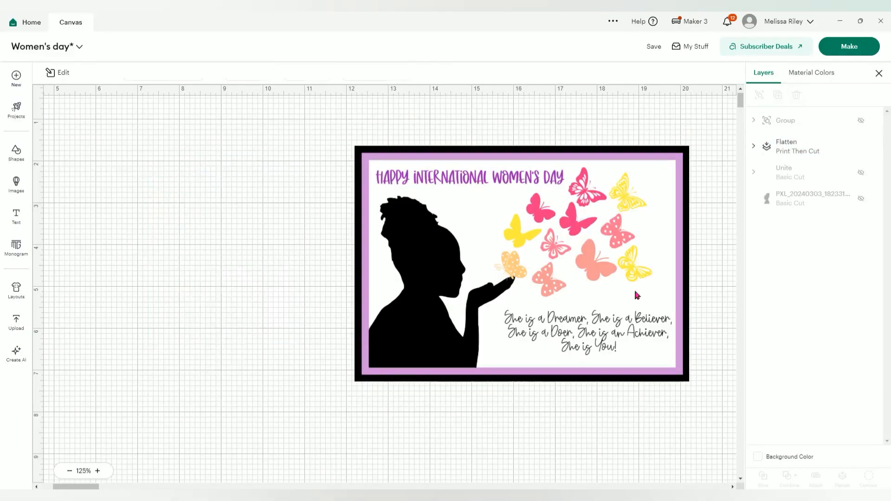
pyautogui.moveTo(636, 295); pyautogui.dragTo(533, 306)
pyautogui.click(658, 277)
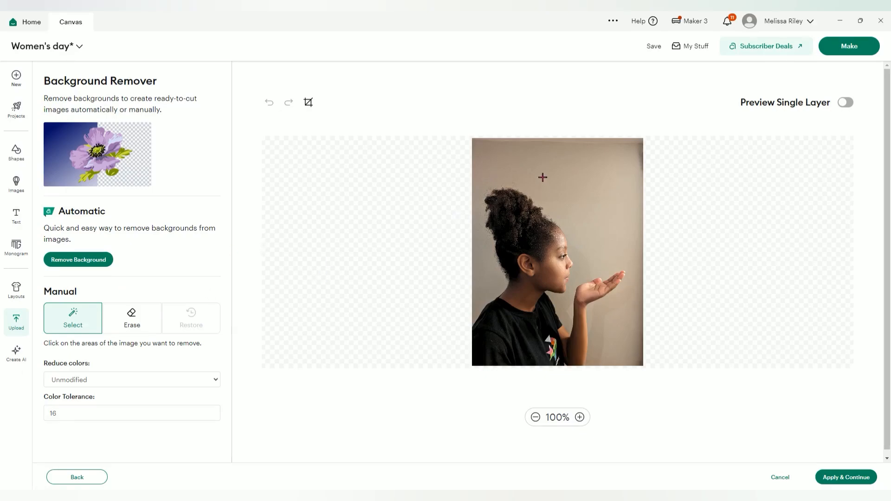
# Step: Remove the beige wall areas around the girl in the photo with the Select tool at color tolerance 16
pyautogui.click(493, 158)
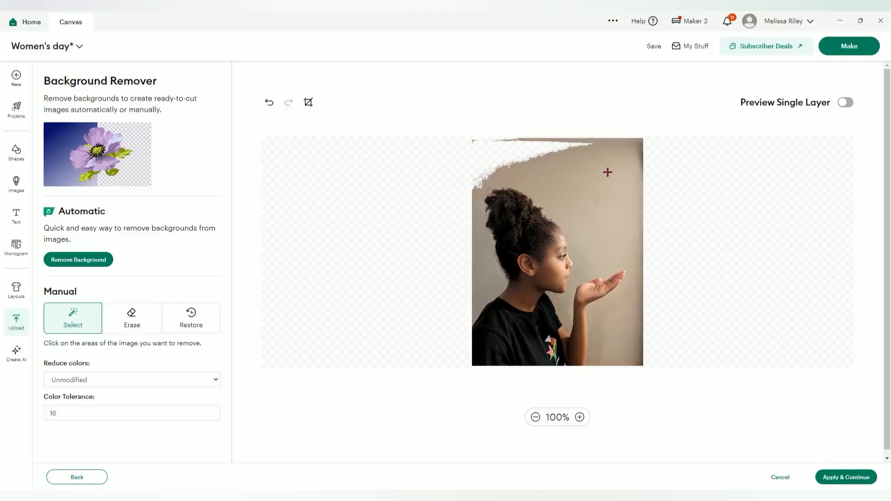
pyautogui.click(606, 222)
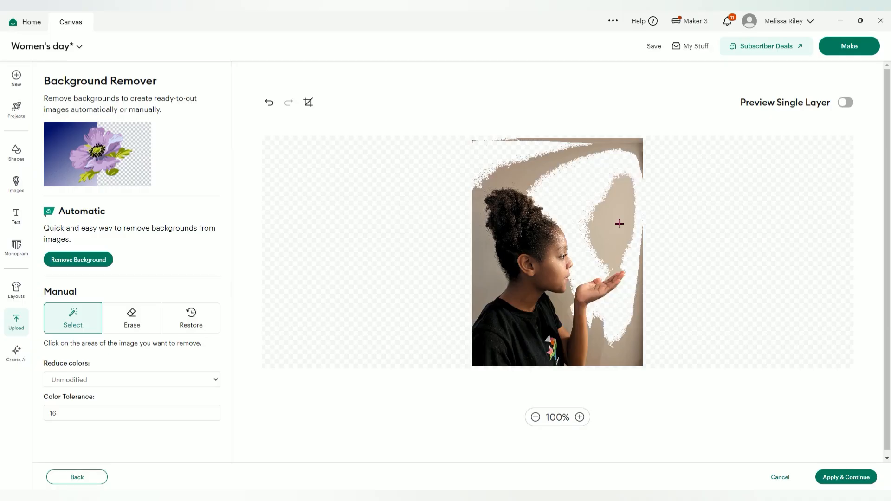
pyautogui.click(619, 224)
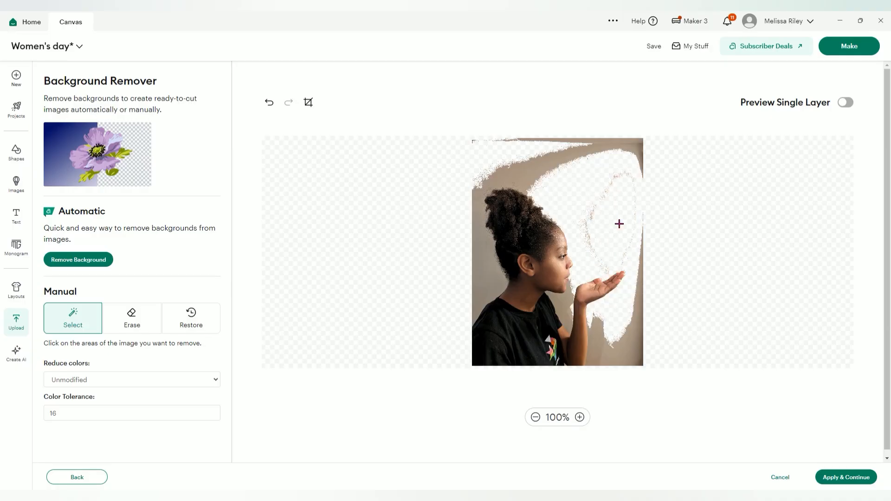
pyautogui.click(637, 360)
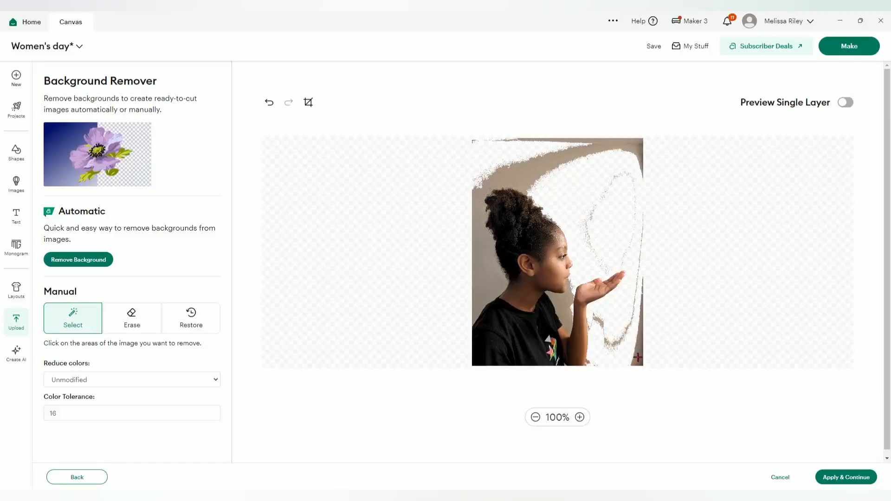
pyautogui.click(485, 278)
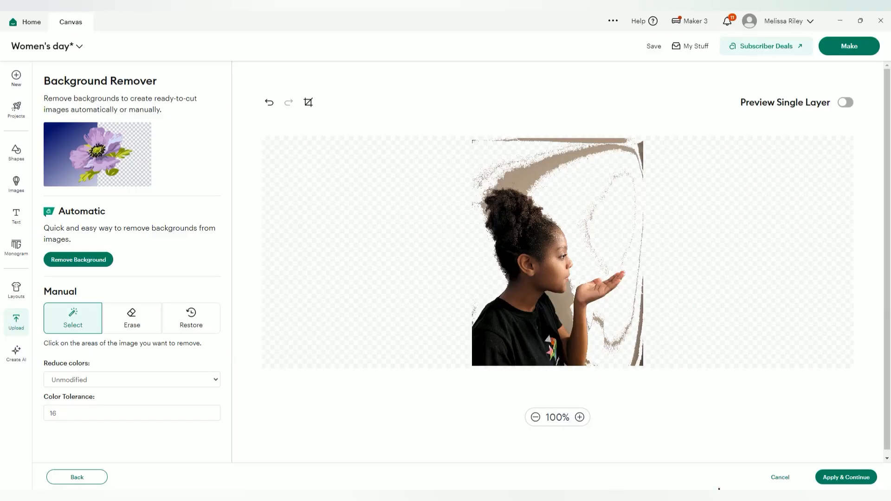
pyautogui.click(538, 179)
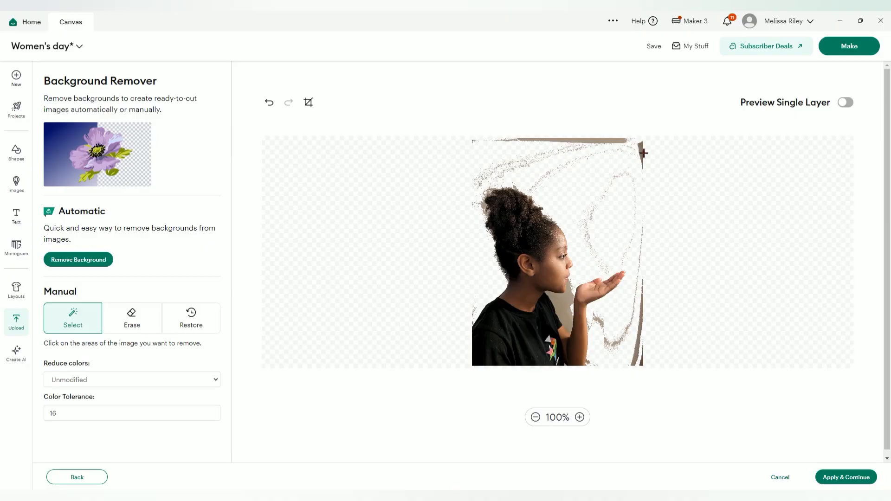
pyautogui.click(617, 147)
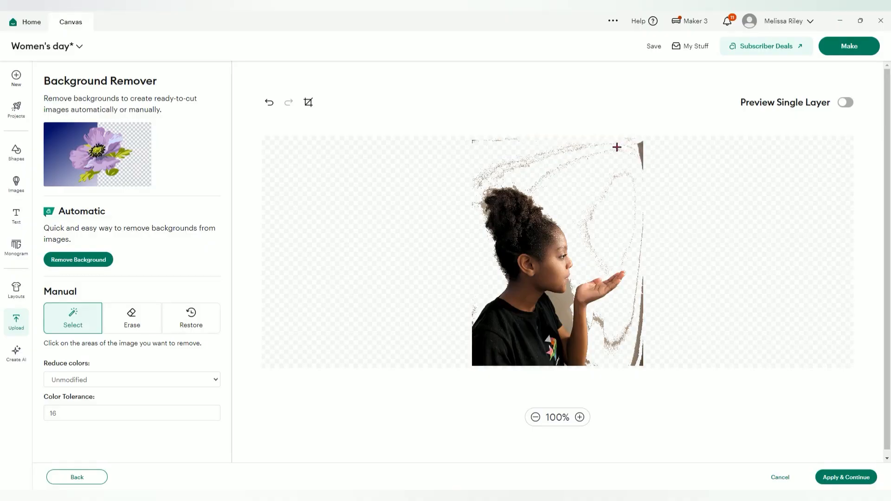
pyautogui.click(646, 153)
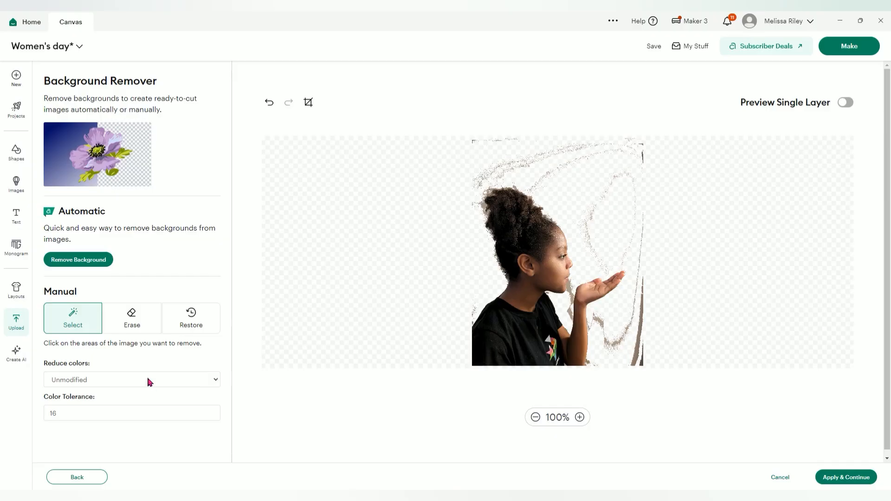
# Step: Set the eraser size to 91 and erase the leftover background fragments along the photo's right edge and beside the arm
pyautogui.click(138, 315)
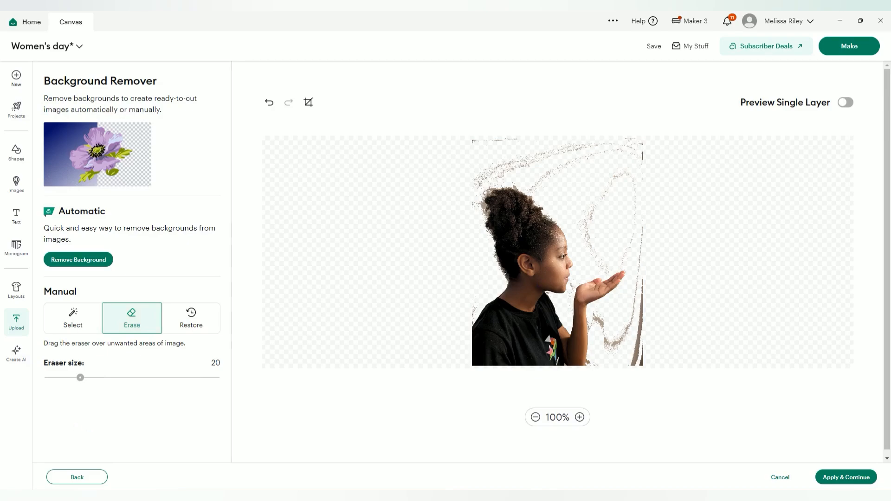
pyautogui.moveTo(81, 377); pyautogui.dragTo(103, 377)
pyautogui.moveTo(103, 378); pyautogui.dragTo(201, 378)
pyautogui.moveTo(645, 141)
pyautogui.mouseDown()
pyautogui.moveTo(575, 151)
pyautogui.moveTo(660, 151)
pyautogui.moveTo(657, 161)
pyautogui.moveTo(638, 157)
pyautogui.moveTo(622, 185)
pyautogui.moveTo(611, 179)
pyautogui.moveTo(585, 227)
pyautogui.moveTo(599, 260)
pyautogui.moveTo(636, 174)
pyautogui.moveTo(632, 244)
pyautogui.moveTo(642, 223)
pyautogui.moveTo(642, 268)
pyautogui.moveTo(621, 341)
pyautogui.moveTo(608, 355)
pyautogui.moveTo(598, 318)
pyautogui.moveTo(603, 344)
pyautogui.moveTo(613, 346)
pyautogui.moveTo(594, 364)
pyautogui.mouseUp()
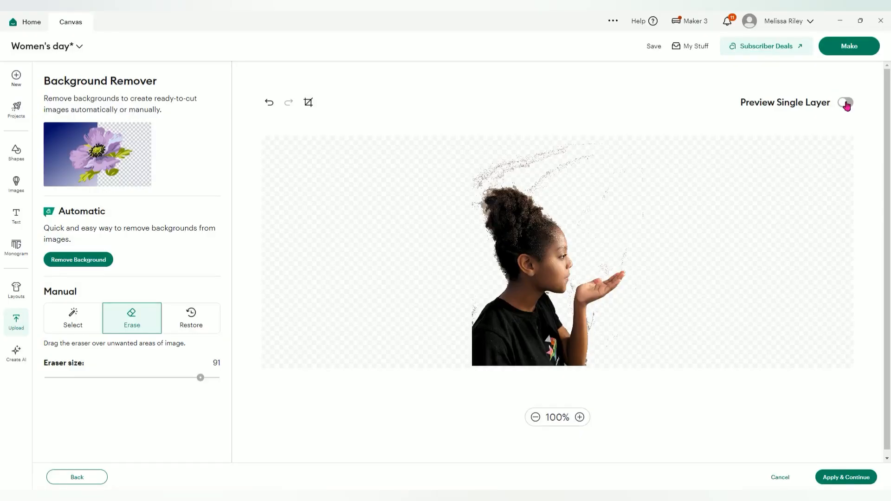
# Step: Preview the cutout as a single layer and try erasing specks above the hair at eraser size 100, undoing the last two edits
pyautogui.click(845, 103)
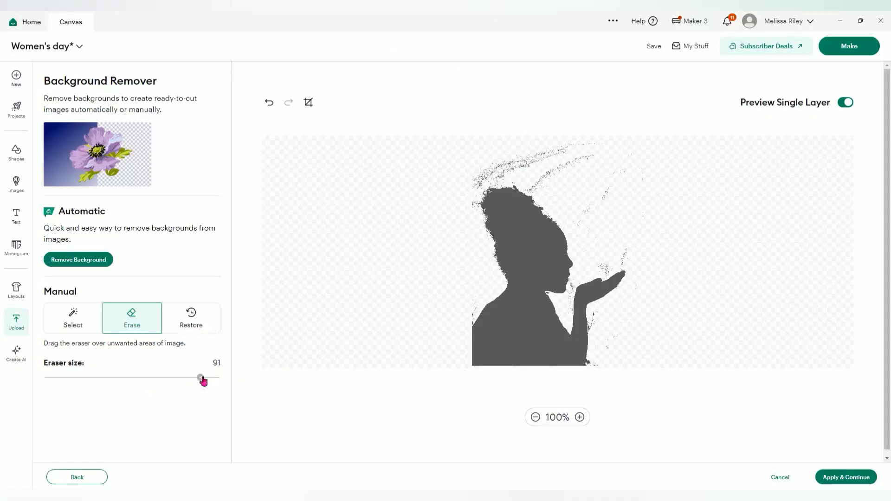
pyautogui.moveTo(201, 378); pyautogui.dragTo(222, 379)
pyautogui.moveTo(493, 166)
pyautogui.mouseDown()
pyautogui.moveTo(571, 150)
pyautogui.moveTo(543, 147)
pyautogui.moveTo(607, 144)
pyautogui.moveTo(560, 166)
pyautogui.moveTo(586, 161)
pyautogui.mouseUp()
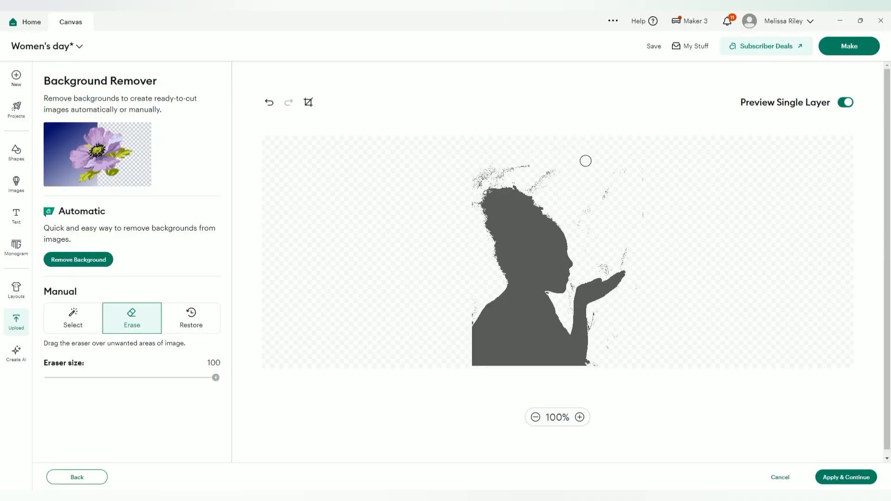
pyautogui.hotkey('ctrl', 'z')
pyautogui.hotkey('ctrl', 'z')
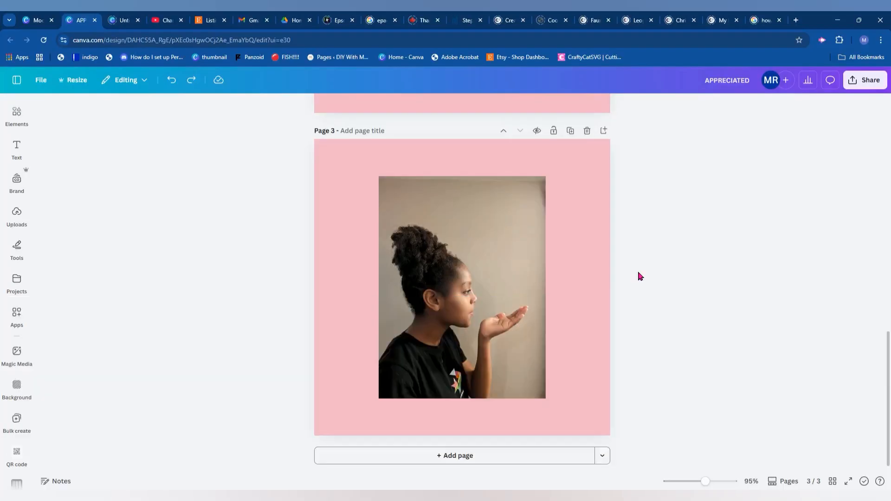
# Step: In Canva, remove the background from the page 3 photo and enlarge the cutout until the hair fills the page
pyautogui.click(492, 335)
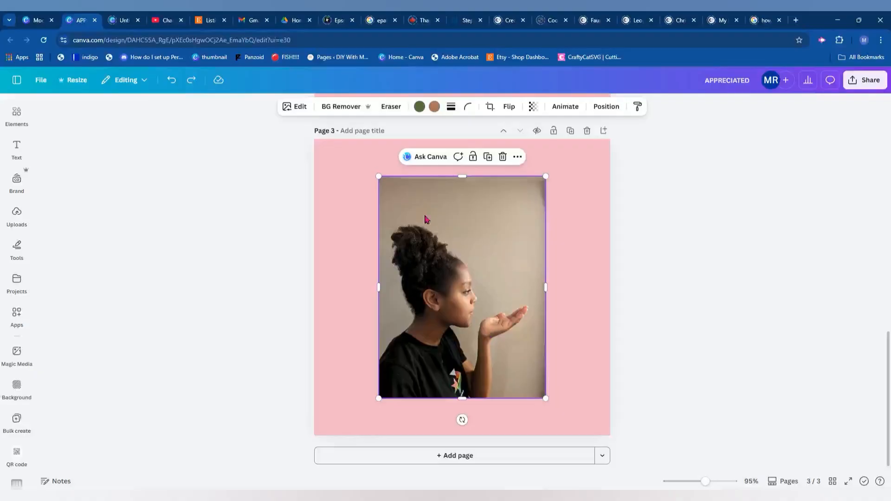
pyautogui.click(351, 107)
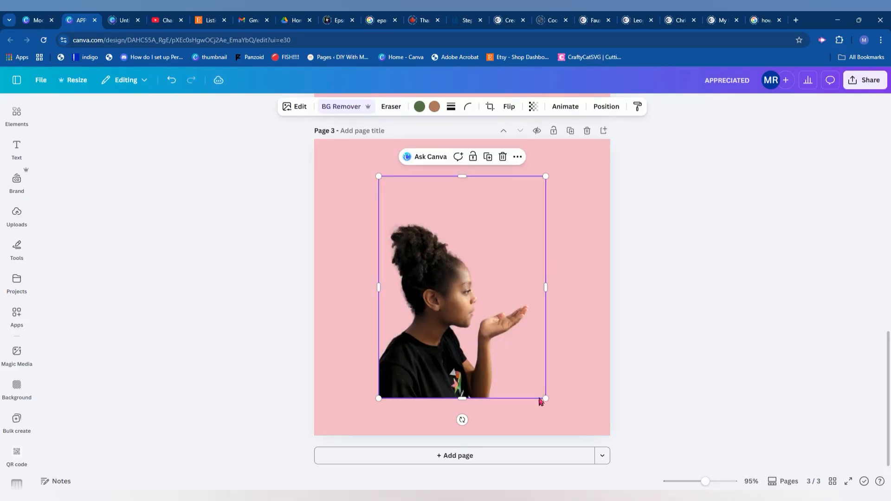
pyautogui.moveTo(547, 399); pyautogui.dragTo(646, 497)
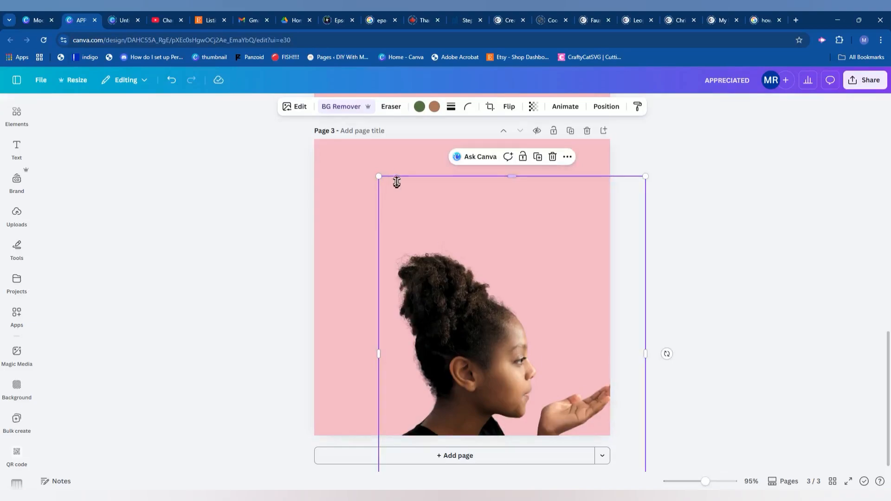
pyautogui.moveTo(380, 177); pyautogui.dragTo(509, 267)
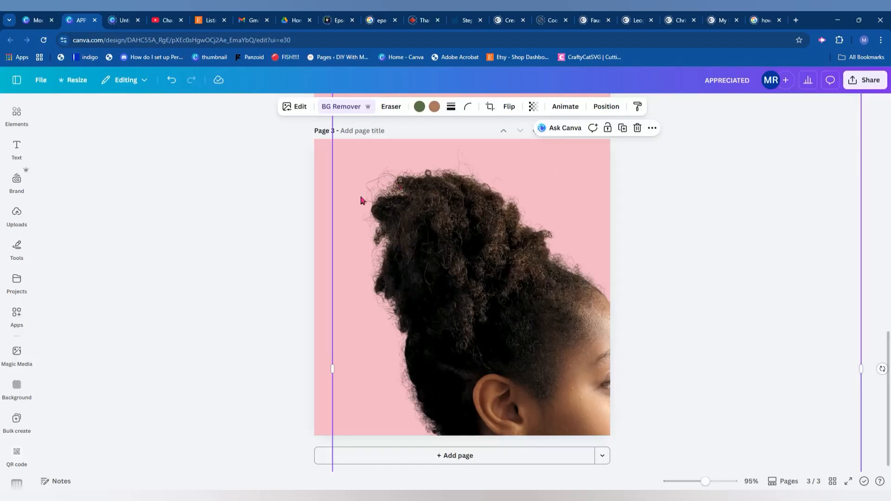
# Step: Change the page 3 background color to white and reselect the enlarged photo cutout
pyautogui.click(324, 183)
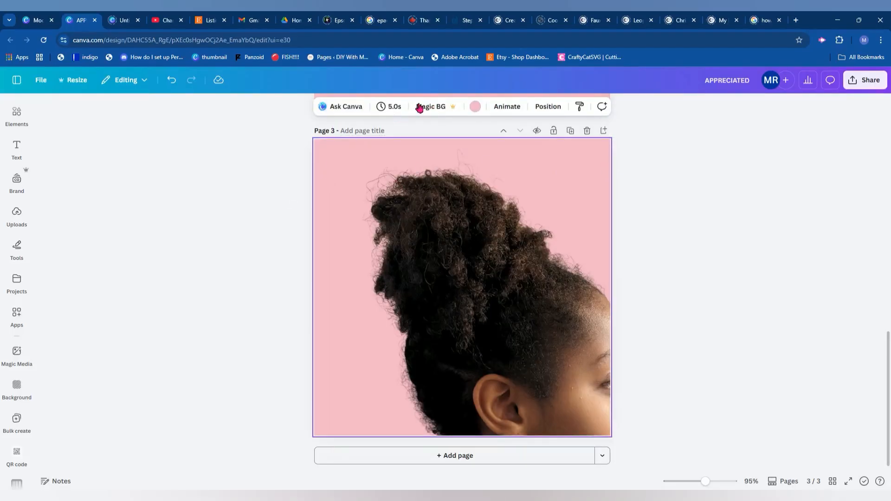
pyautogui.click(475, 106)
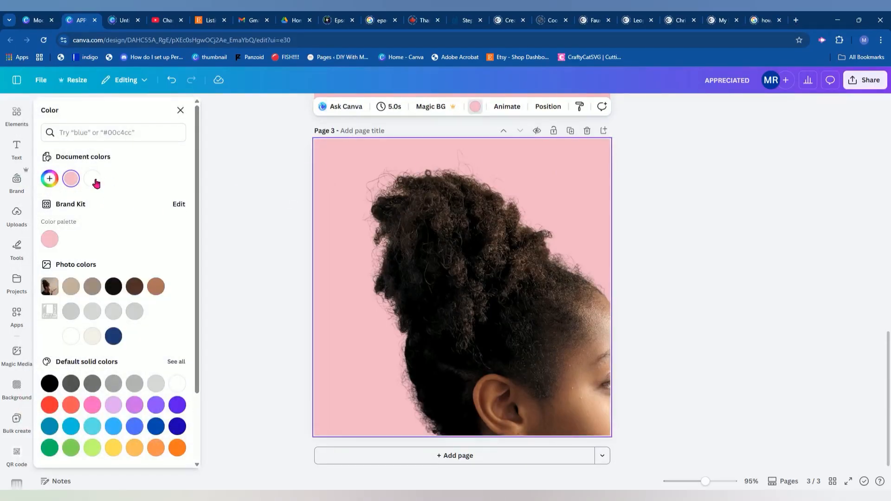
pyautogui.click(95, 182)
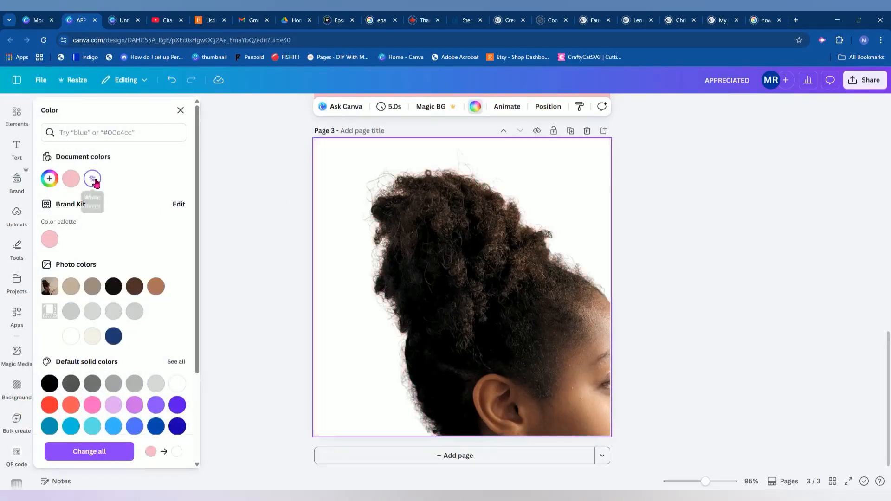
pyautogui.click(382, 203)
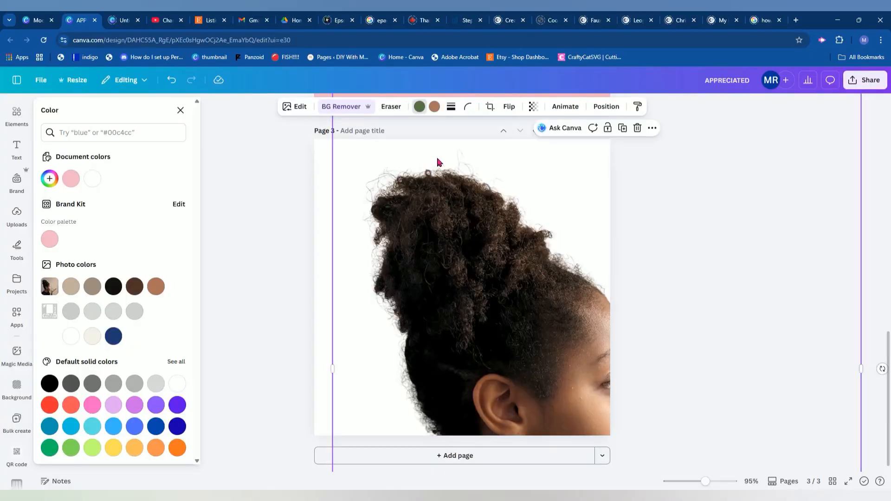